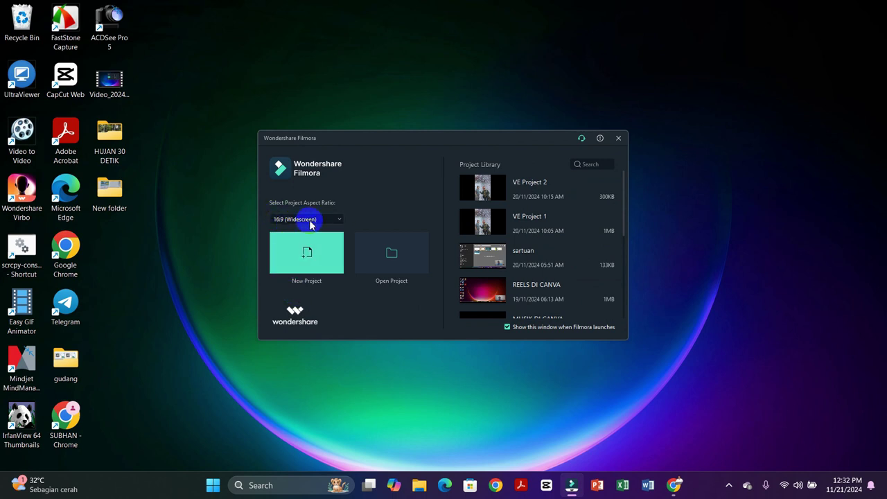
Create a new project with the 16:9 (Widescreen) aspect ratio and dismiss the message center.
left_click(339, 220)
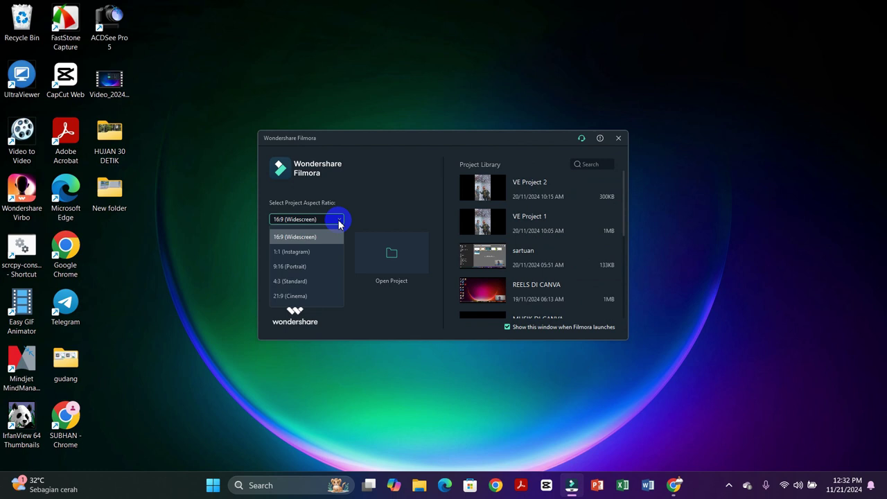
left_click(339, 221)
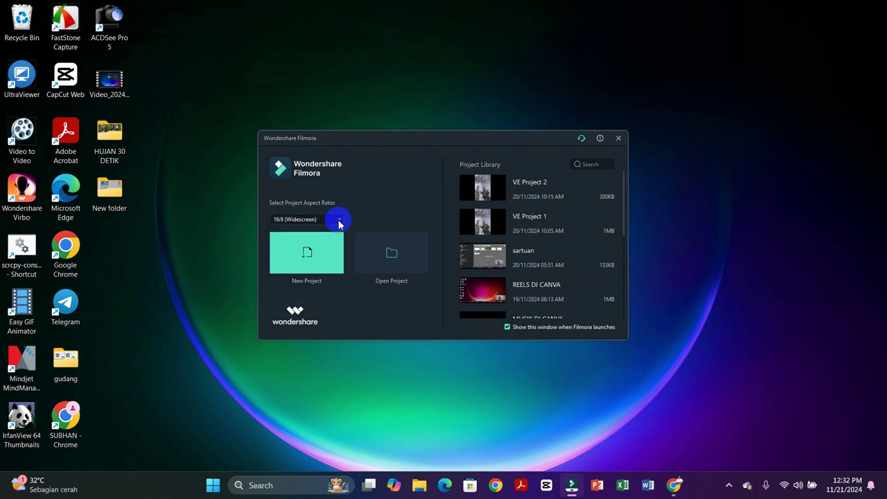
left_click(302, 254)
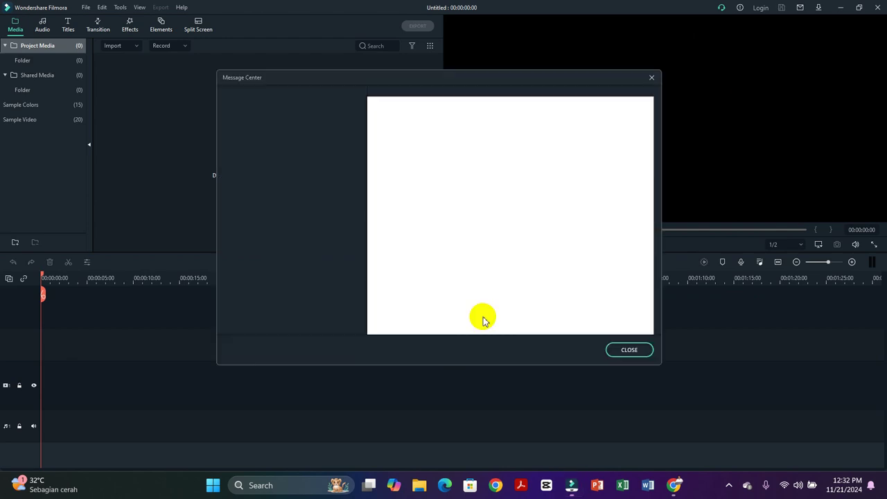
left_click(630, 351)
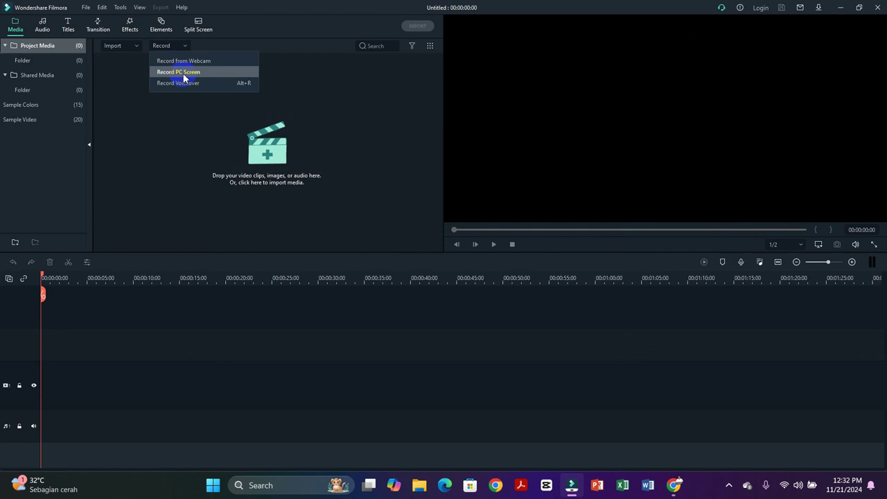
Open the PC screen recorder with its settings expanded and leave recording of the camera stream enabled.
left_click(184, 75)
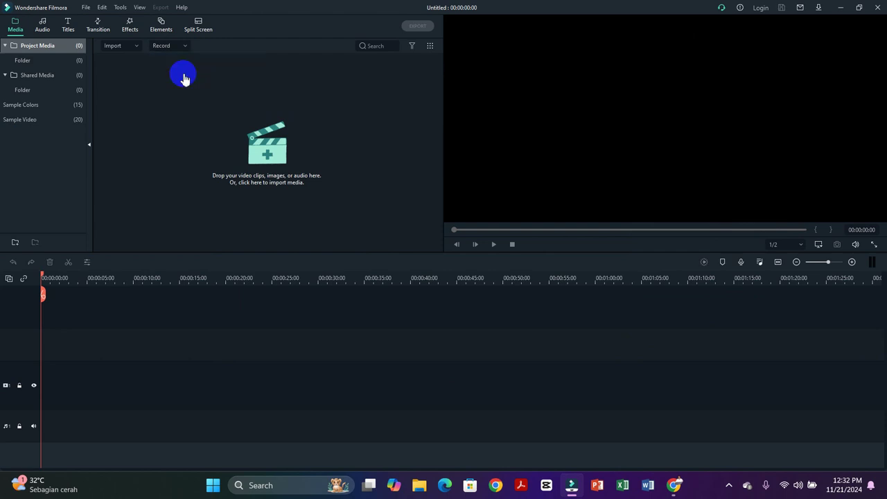
left_click_drag(491, 244, 792, 416)
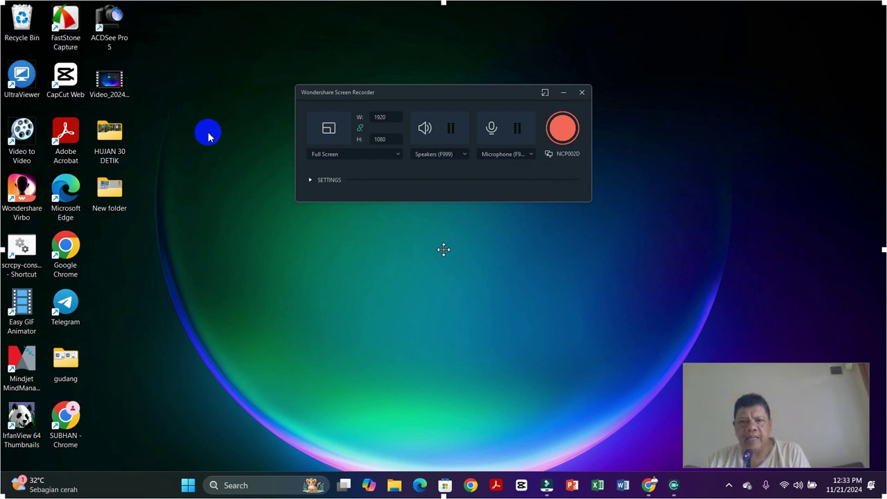
left_click(310, 182)
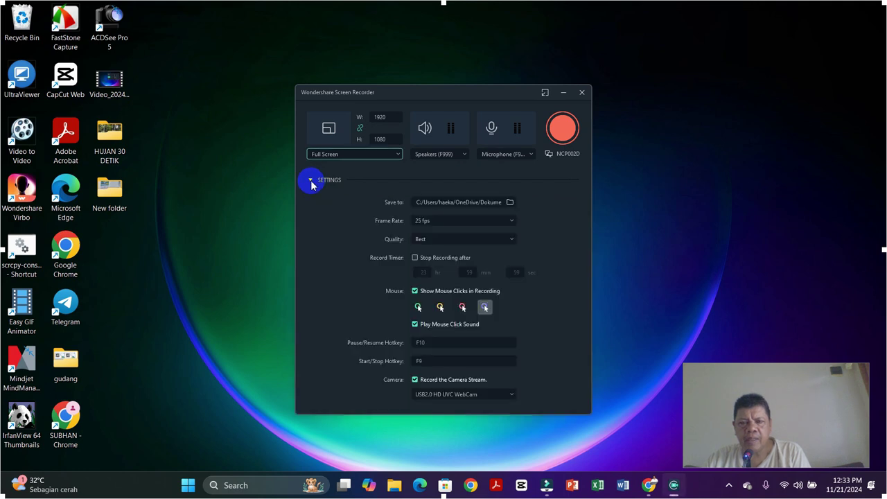
left_click(415, 379)
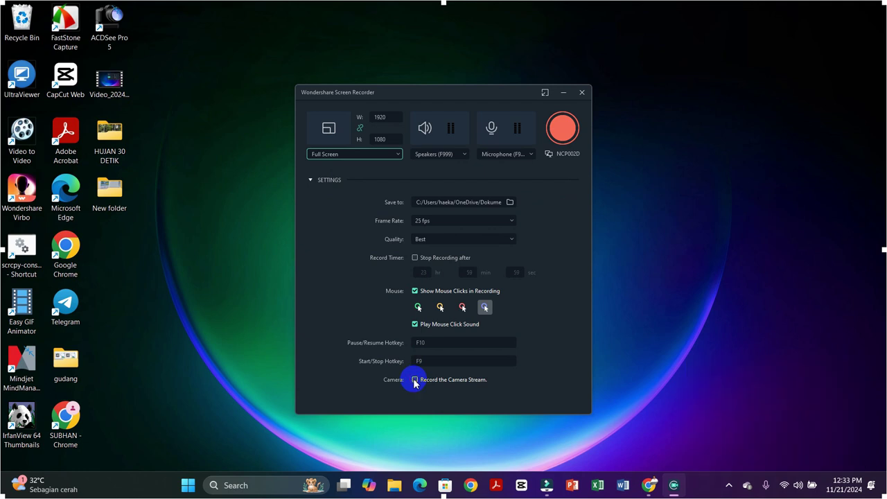
left_click(414, 379)
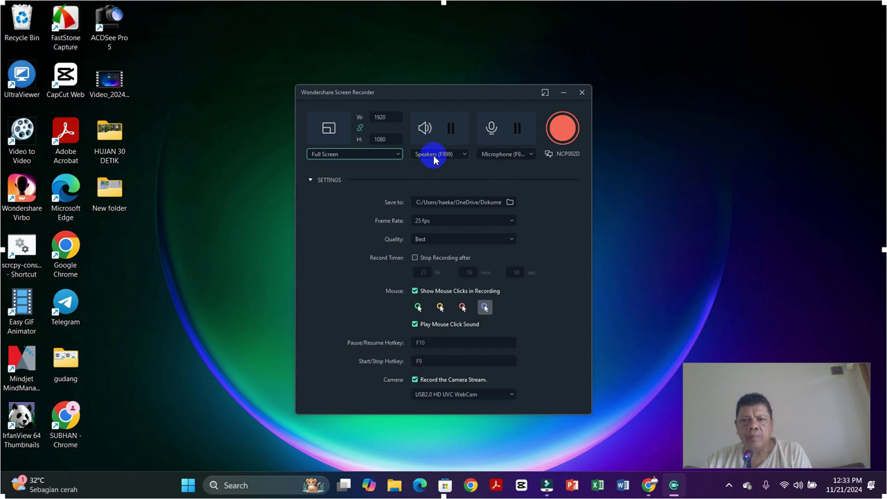
Use Speakers (F999) and the F9... microphone as audio sources and start the full-screen recording.
left_click(463, 155)
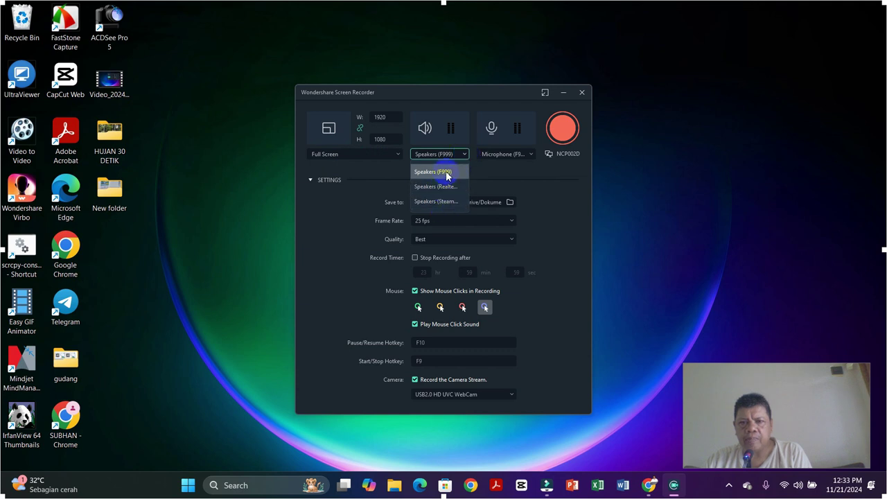
left_click(443, 172)
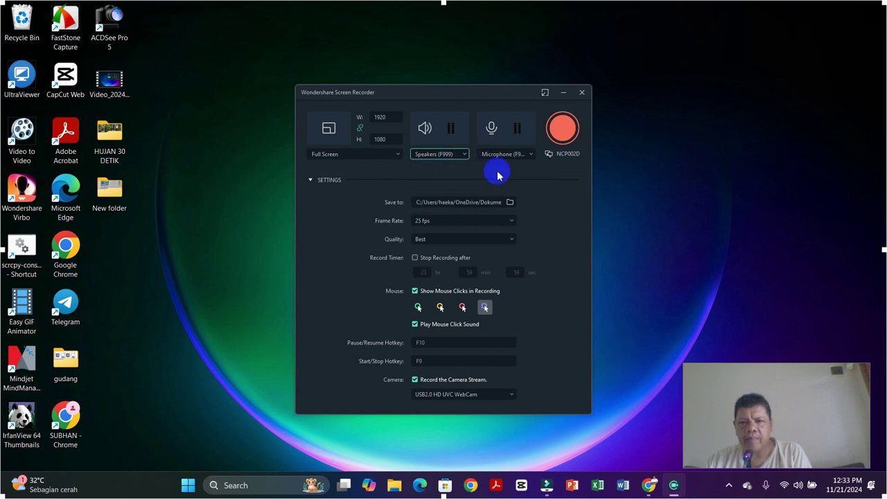
left_click(530, 155)
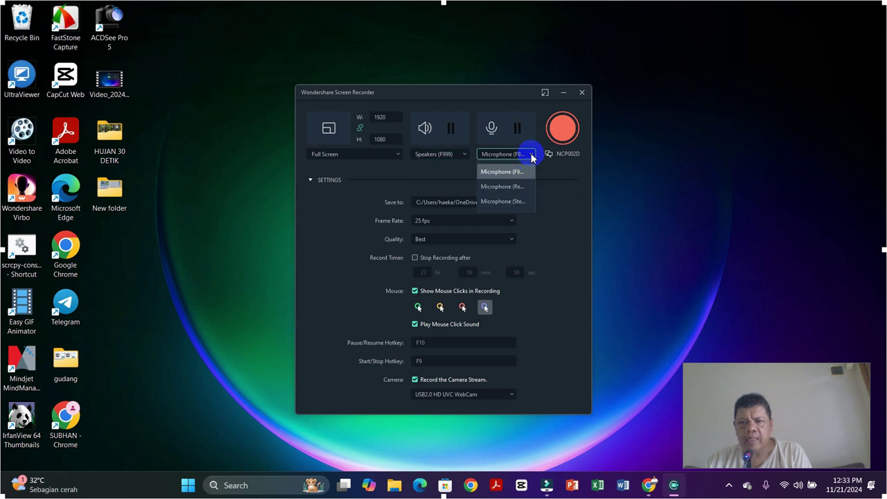
left_click(530, 156)
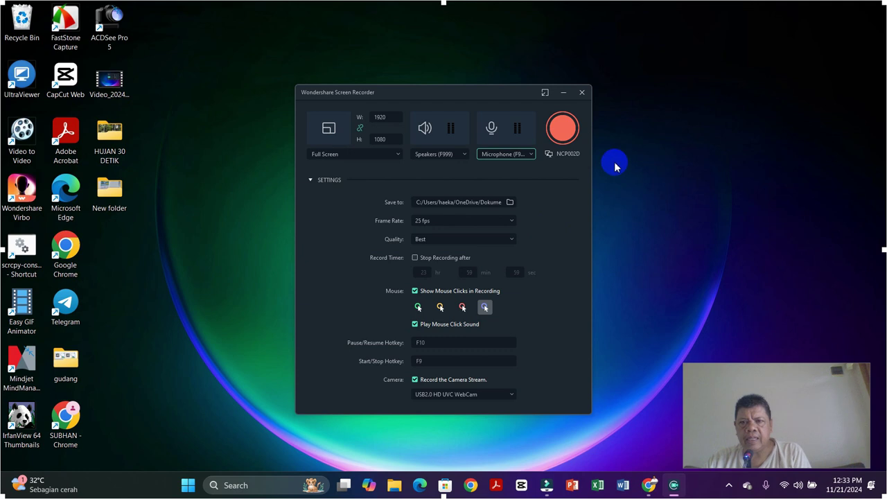
left_click(566, 133)
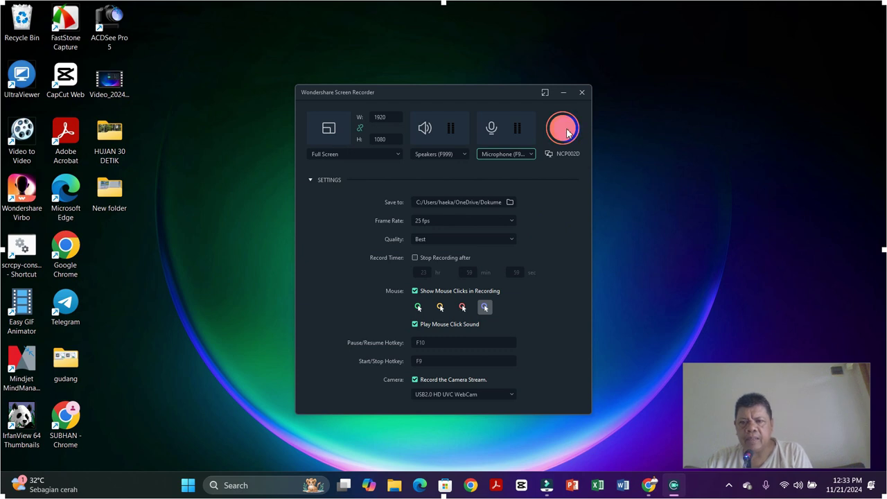
left_click(562, 129)
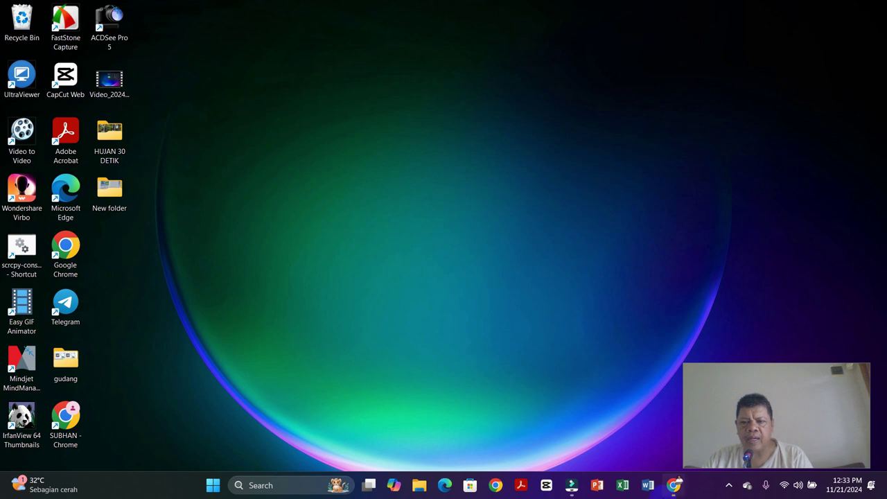
Switch to Canva in Chrome and create a blank Video Seluler design from the video category.
left_click(676, 487)
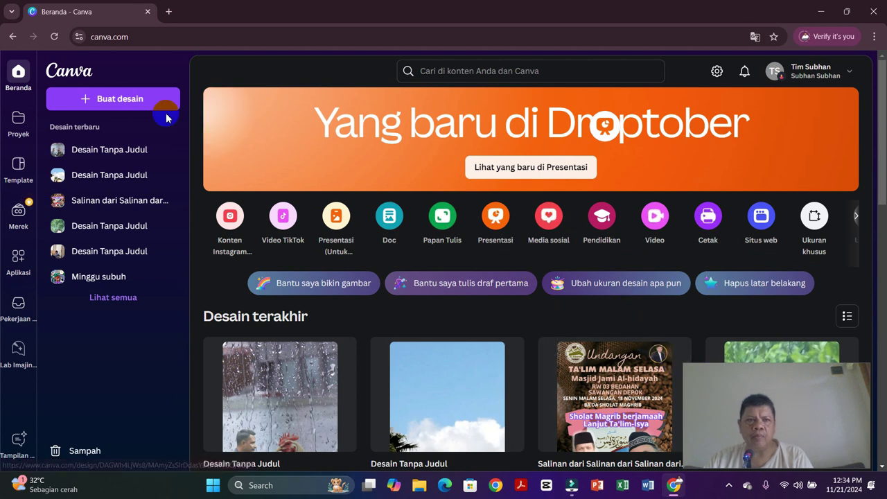
left_click(111, 101)
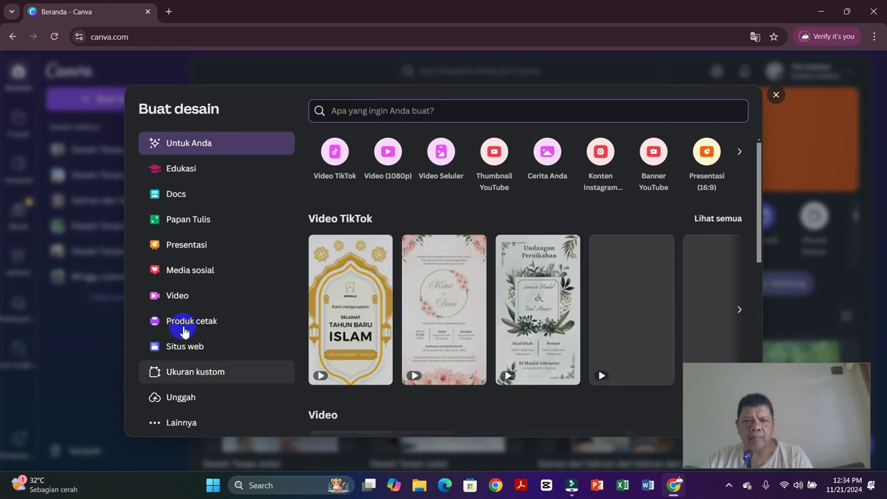
left_click(178, 302)
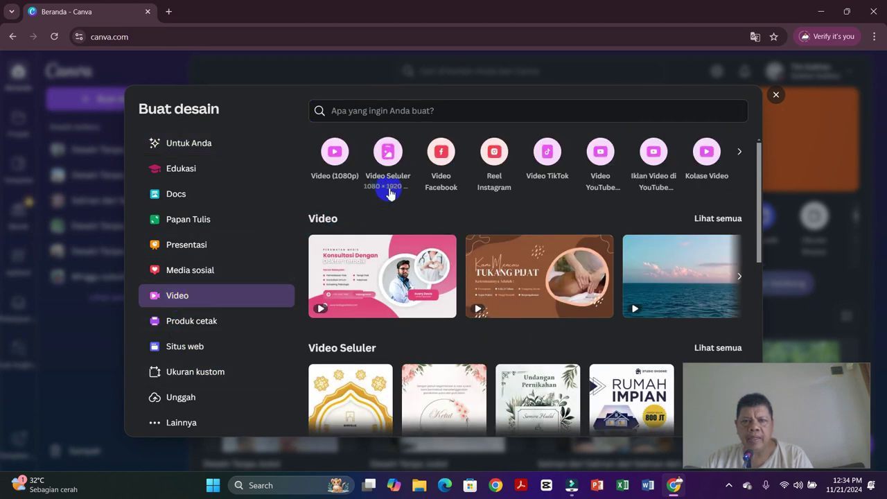
left_click(546, 154)
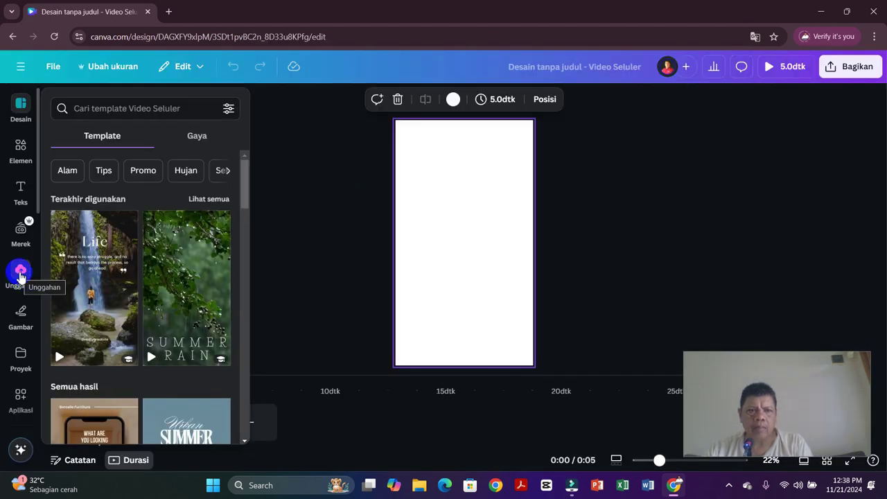
Upload the video file hujan1 from the HUJAN 30 DETIK folder to the design's uploads.
left_click(20, 272)
left_click(167, 193)
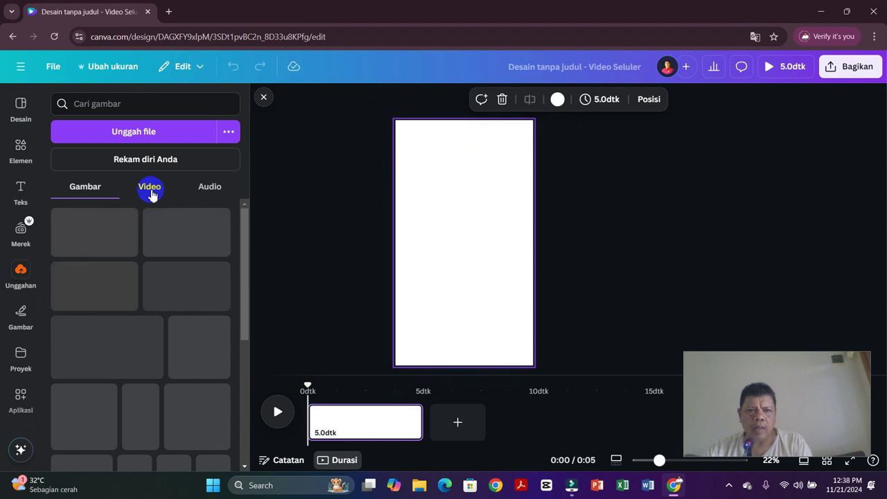
left_click(150, 141)
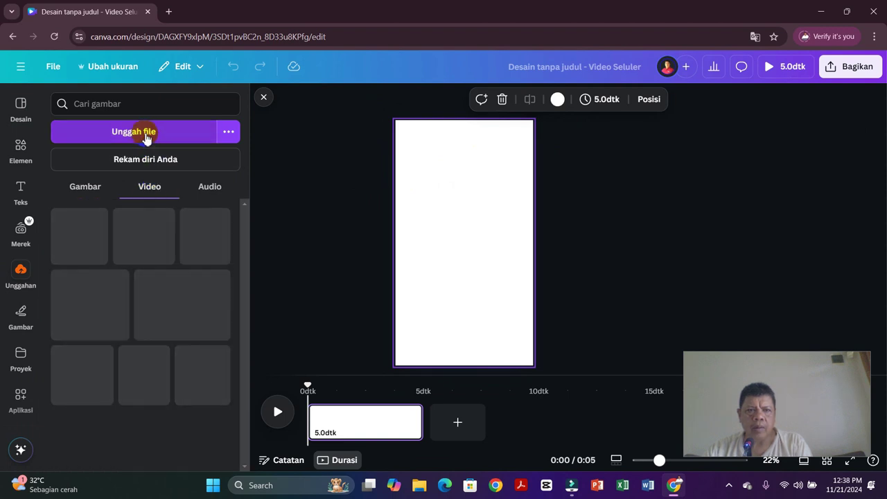
left_click(146, 136)
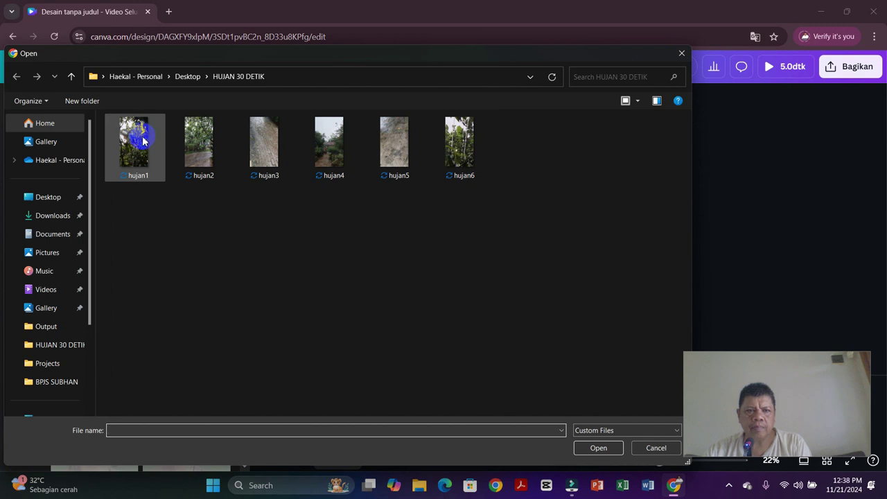
left_click(142, 140)
left_click(609, 453)
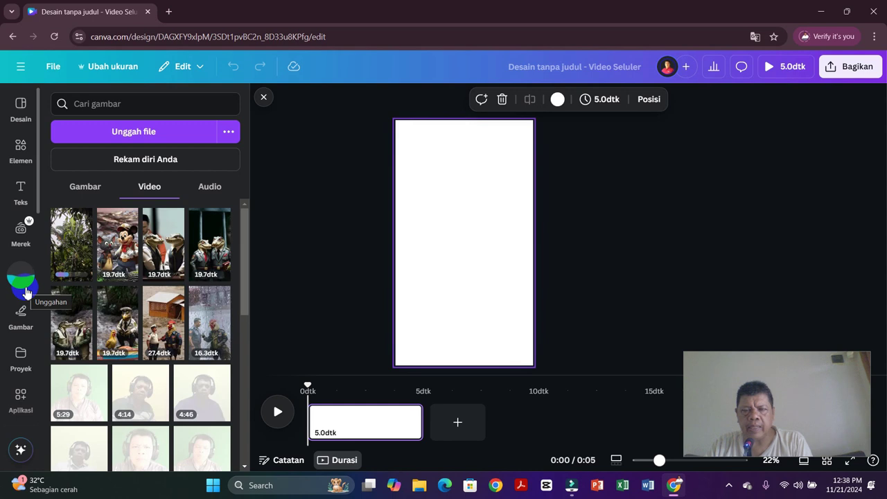
Add the uploaded hujan1 video to the blank page and set it as the page background.
left_click(80, 247)
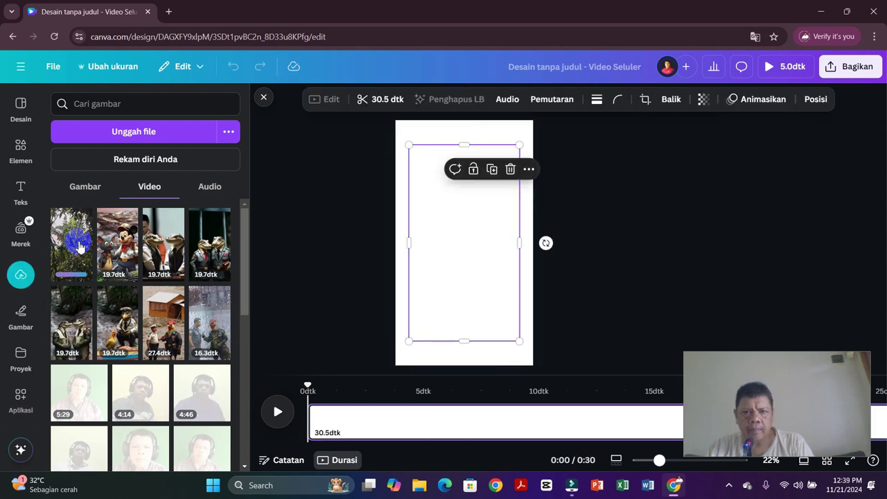
right_click(482, 256)
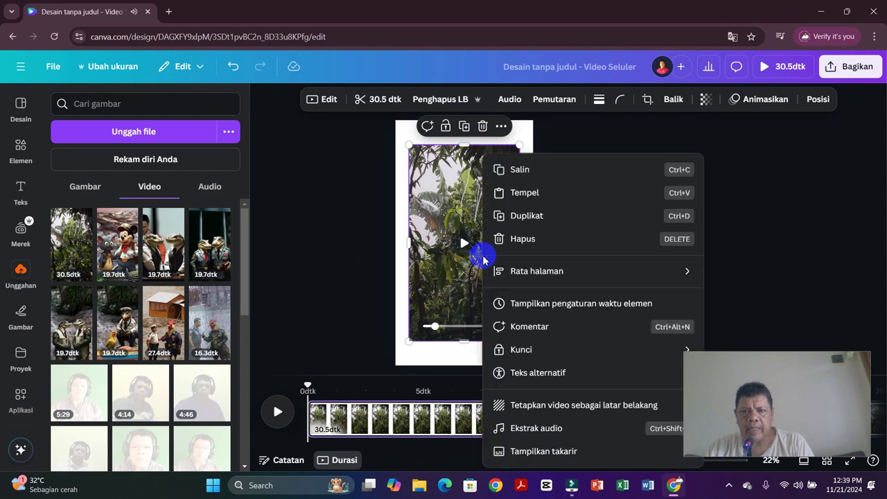
left_click(579, 409)
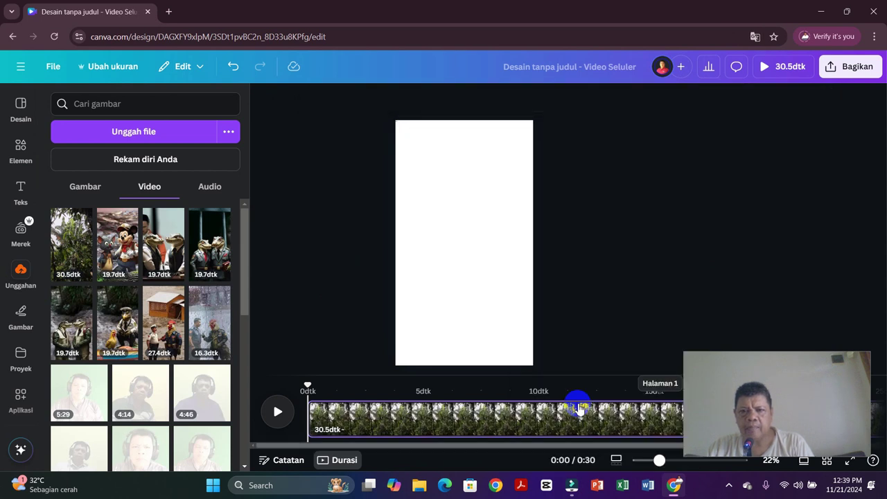
Extract the audio from the rain video page onto its own track and preview the playback.
right_click(533, 414)
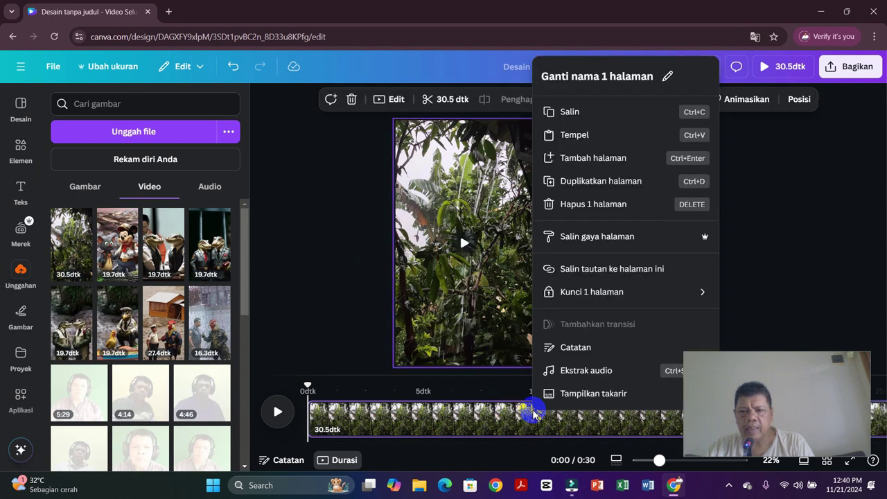
left_click(594, 369)
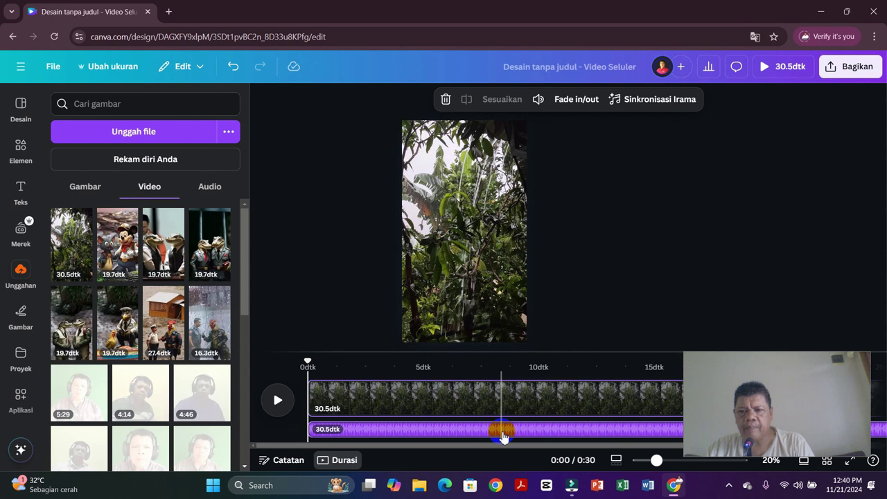
left_click_drag(788, 388, 793, 188)
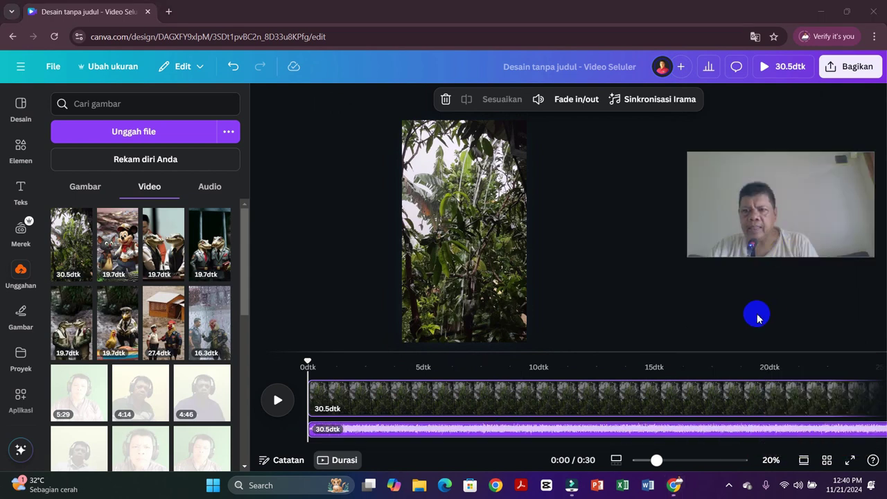
left_click(278, 402)
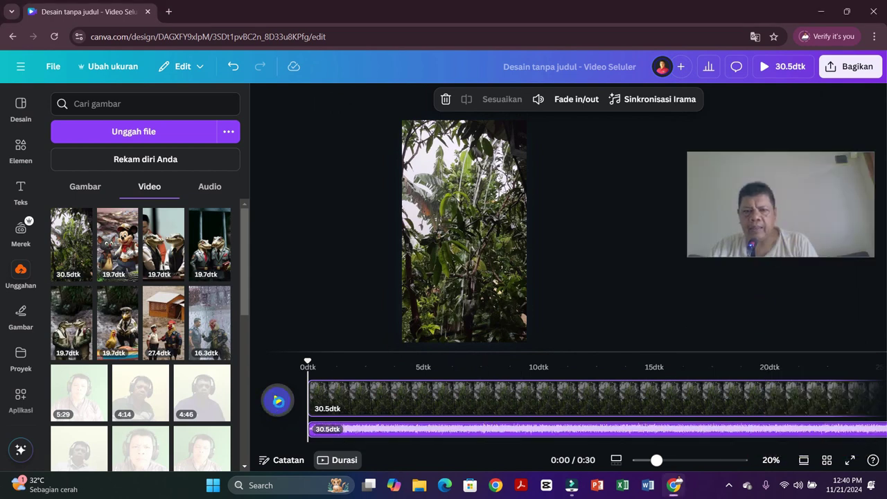
left_click(278, 402)
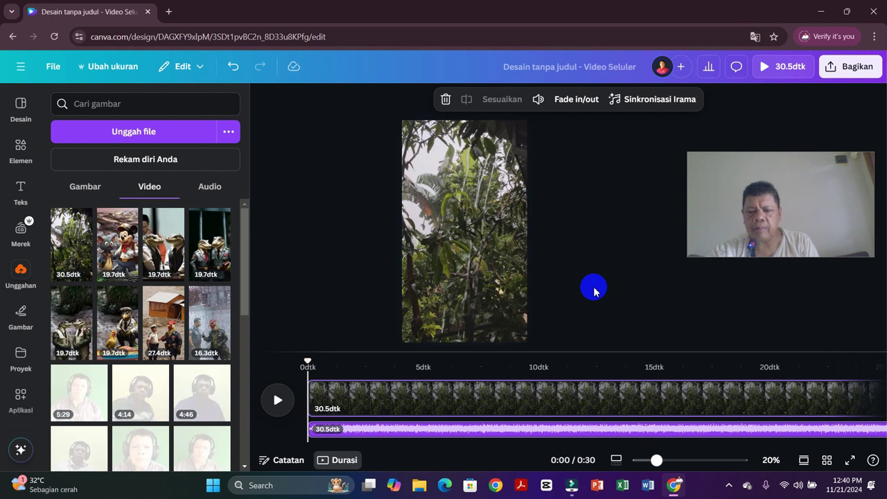
Stop the screen recording and close the recorder to return to the Filmora project.
key("F9")
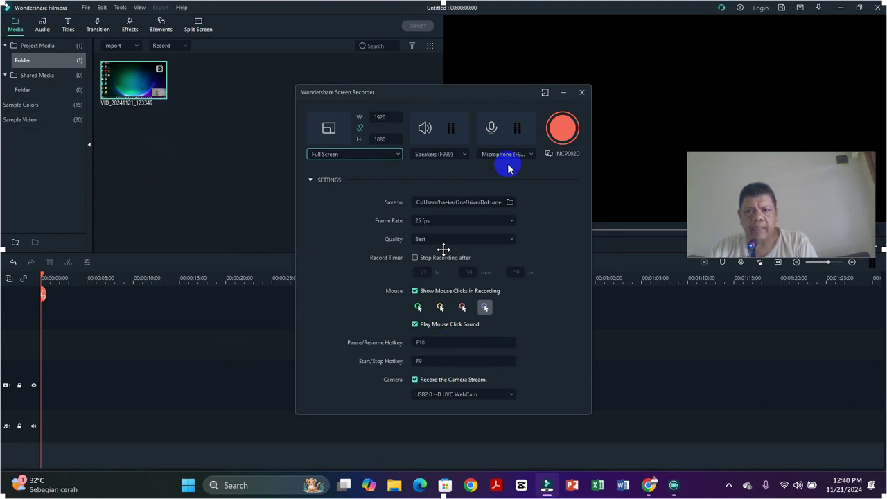
left_click(581, 92)
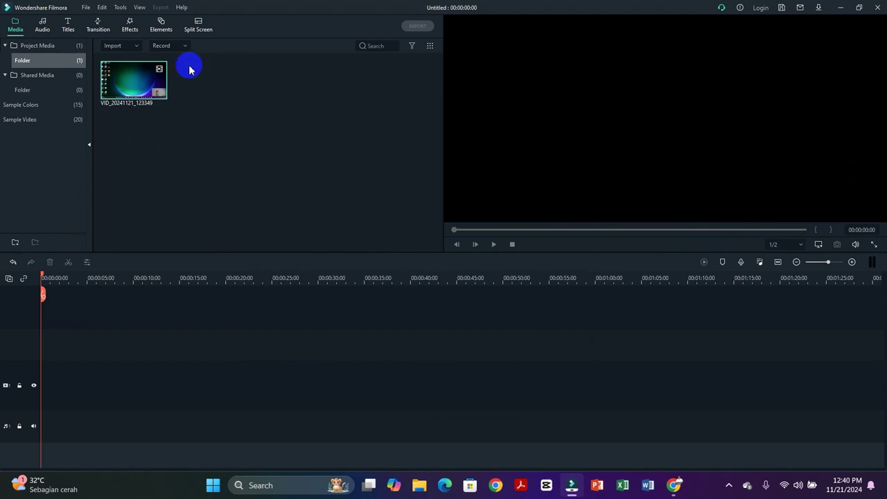
Place the new screen recording at the start of video track 1 and play it back.
left_click(136, 77)
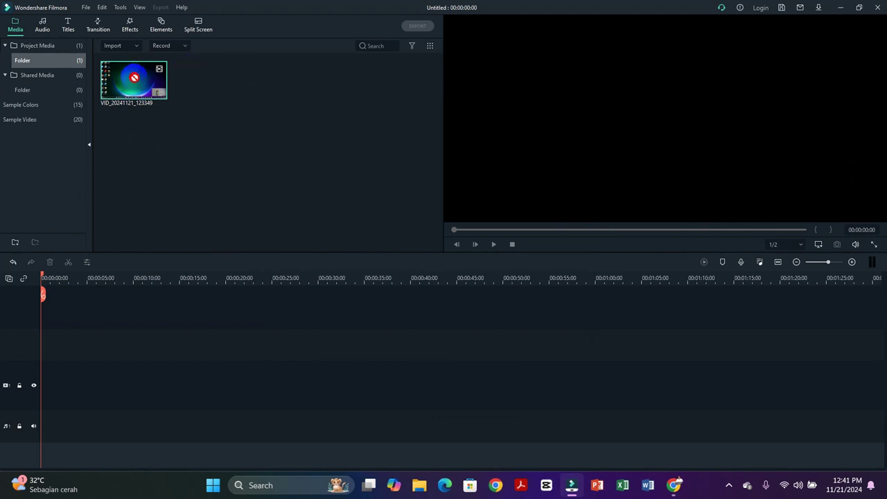
left_click_drag(135, 77, 45, 419)
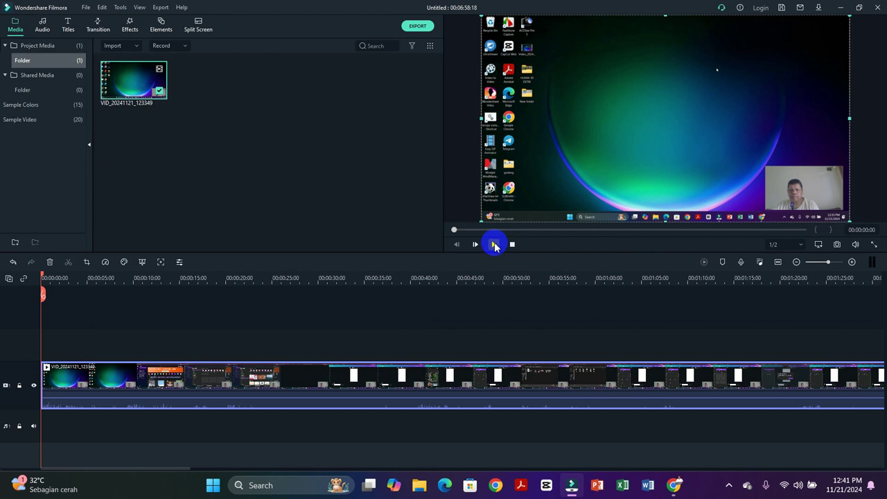
left_click(494, 244)
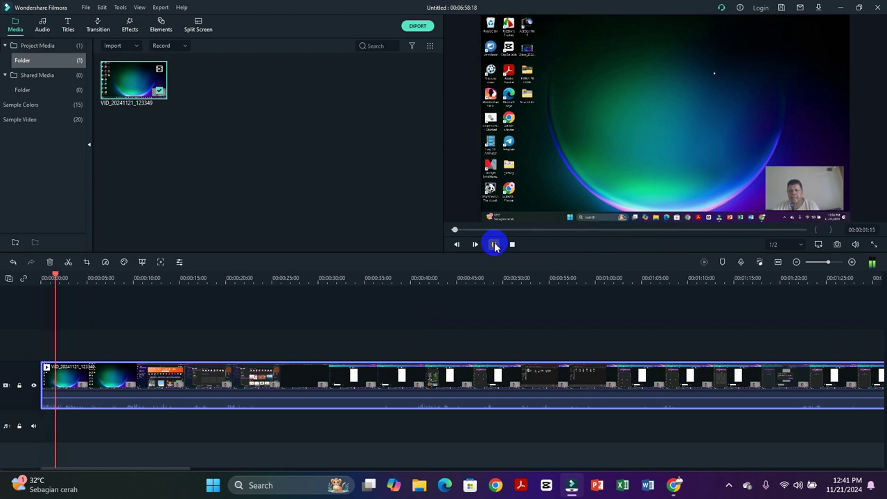